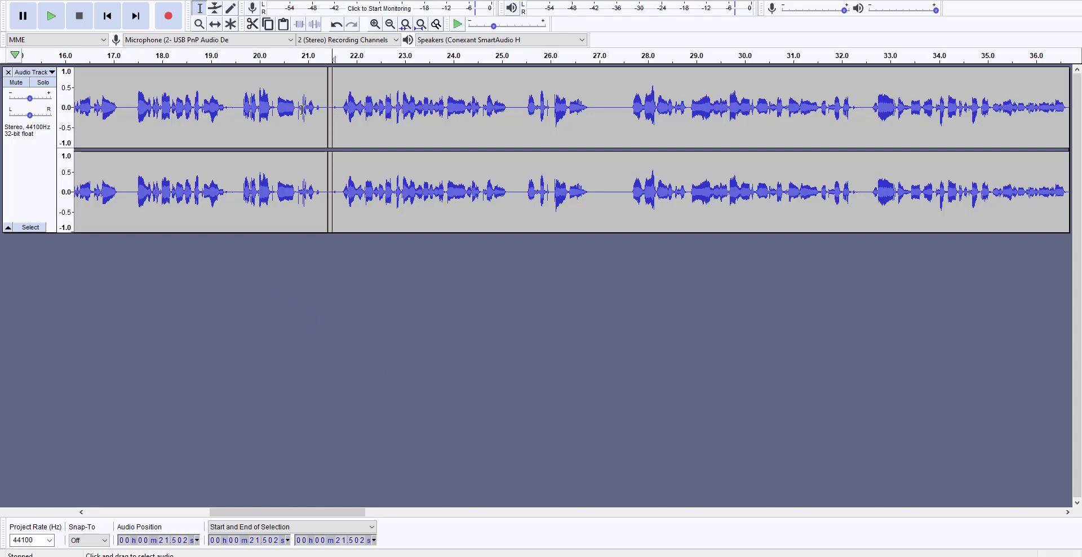
Play the audio track from about 21.5 s to listen to the sentence there, and stop playback after it
{"action": "left_click", "coordinate": [334, 84]}
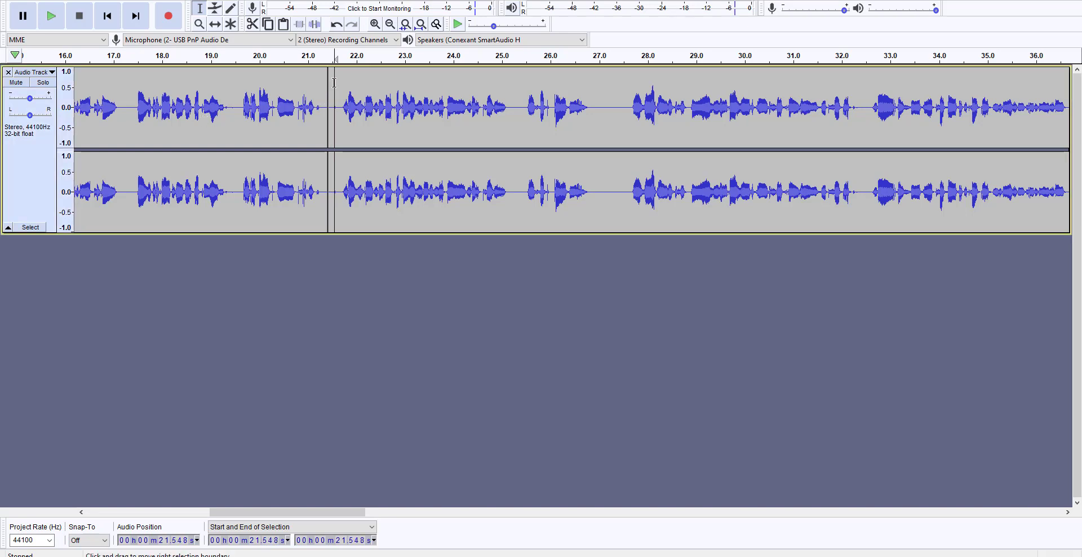
{"action": "left_click", "coordinate": [56, 20]}
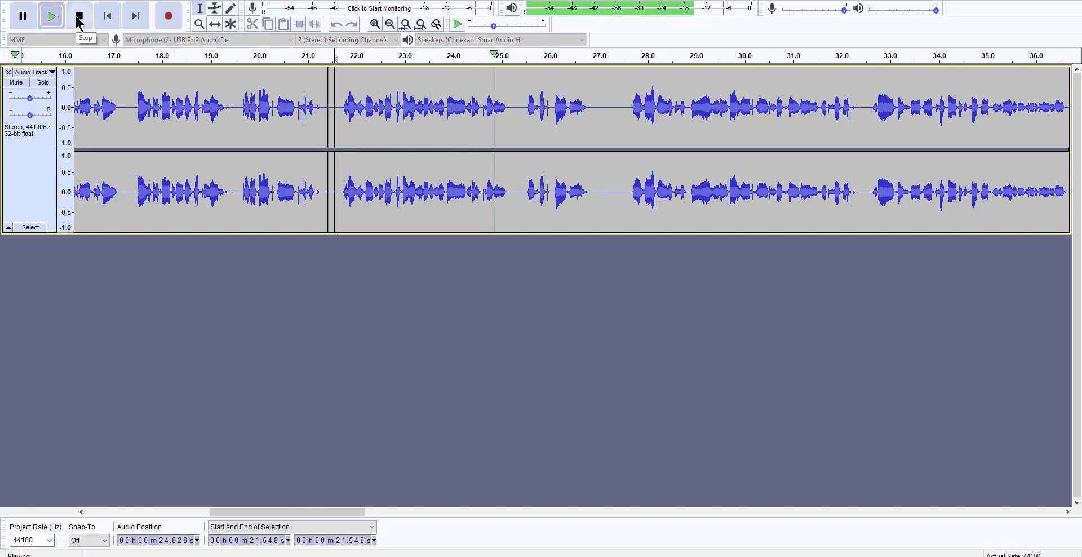
{"action": "left_click", "coordinate": [78, 18]}
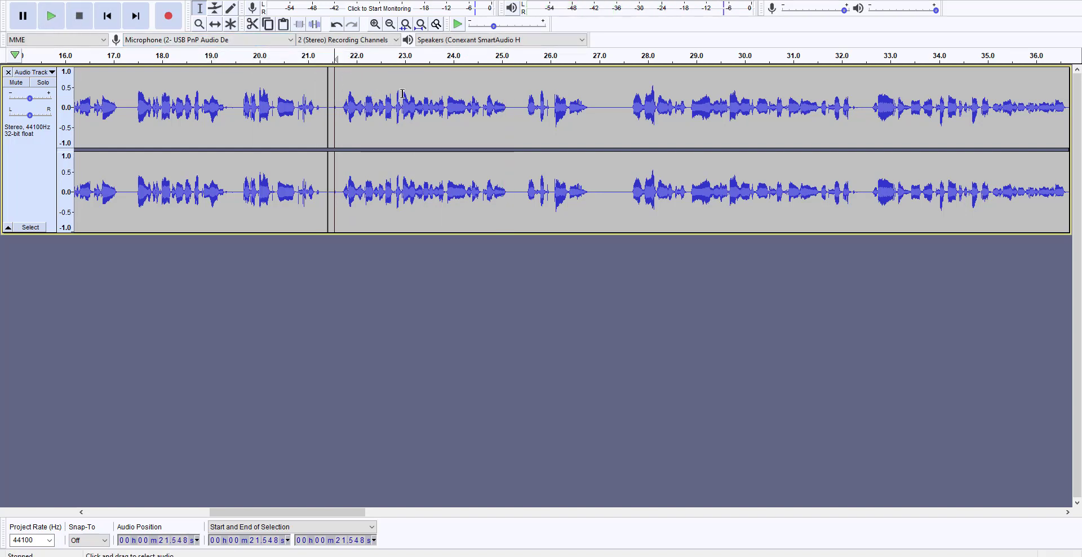
Play only the phrase between about 22.8 s and 25.2 s to check its wording
{"action": "left_click_drag", "start_coordinate": [398, 90], "coordinate": [512, 96]}
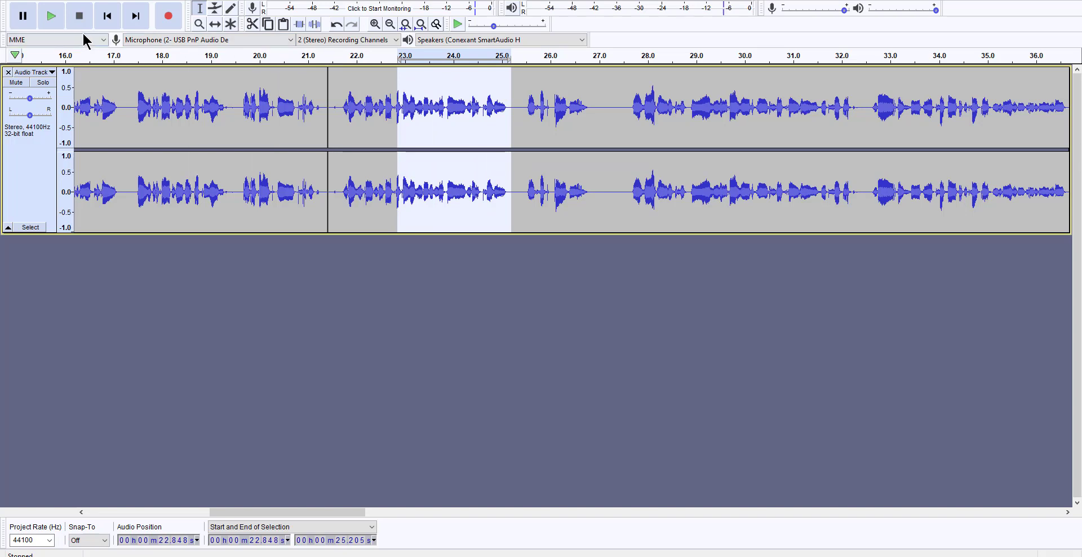
{"action": "left_click", "coordinate": [51, 16]}
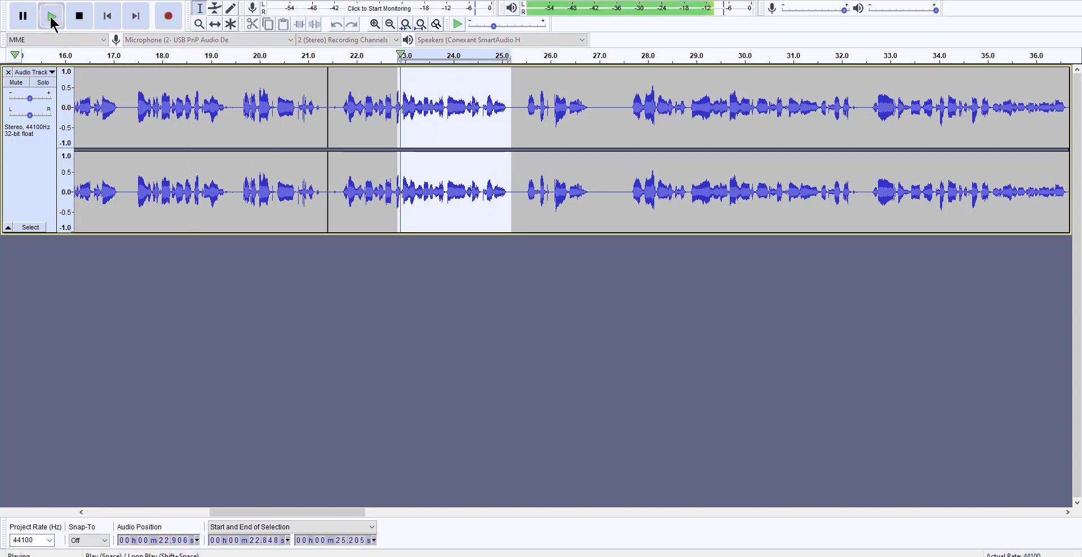
{"action": "left_click", "coordinate": [80, 17]}
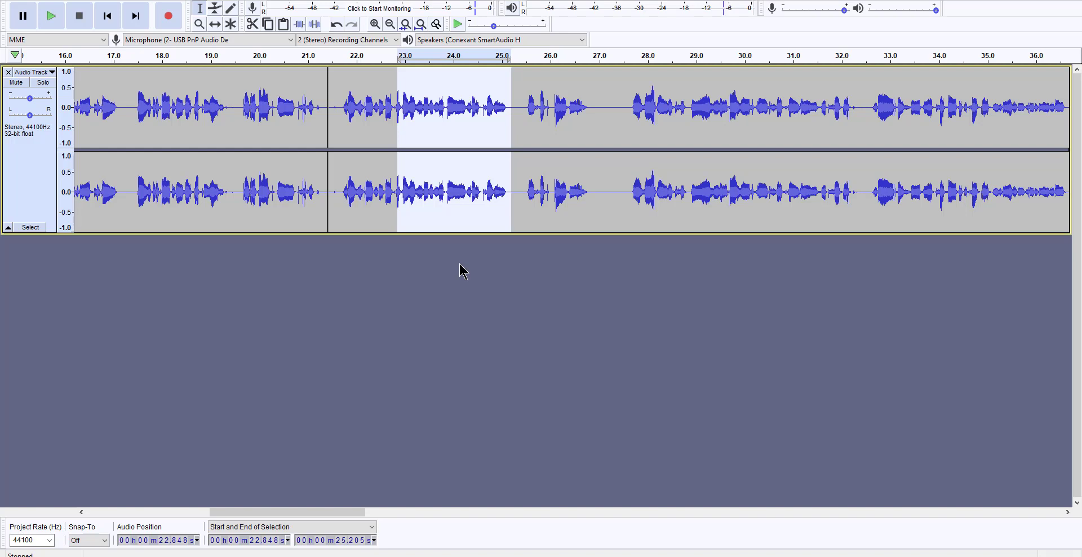
Select the sentence from about 21.65 s to 25.25 s and record a trial take of it at the end of the track
{"action": "left_click", "coordinate": [333, 94]}
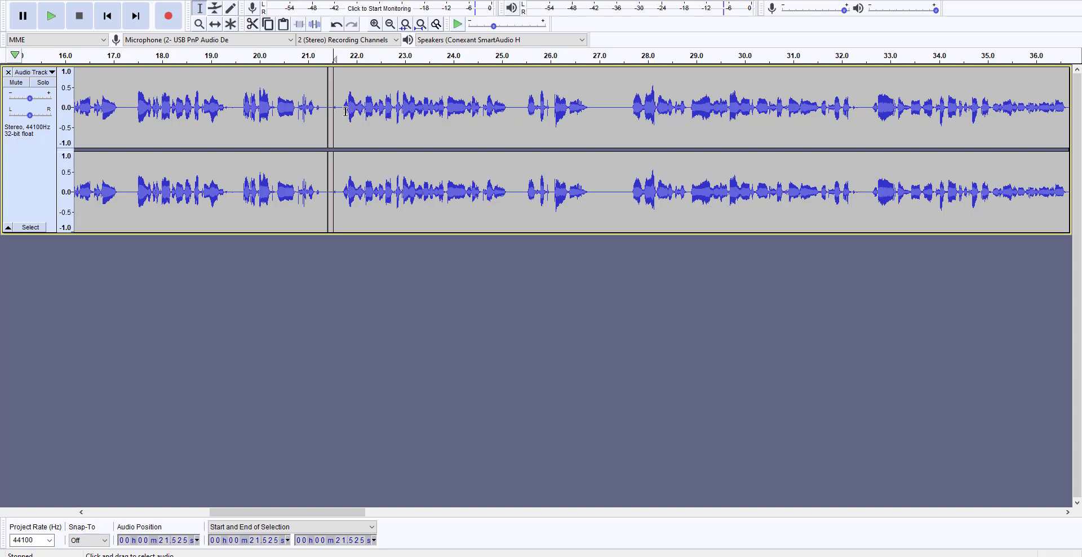
{"action": "left_click_drag", "start_coordinate": [339, 108], "coordinate": [505, 119]}
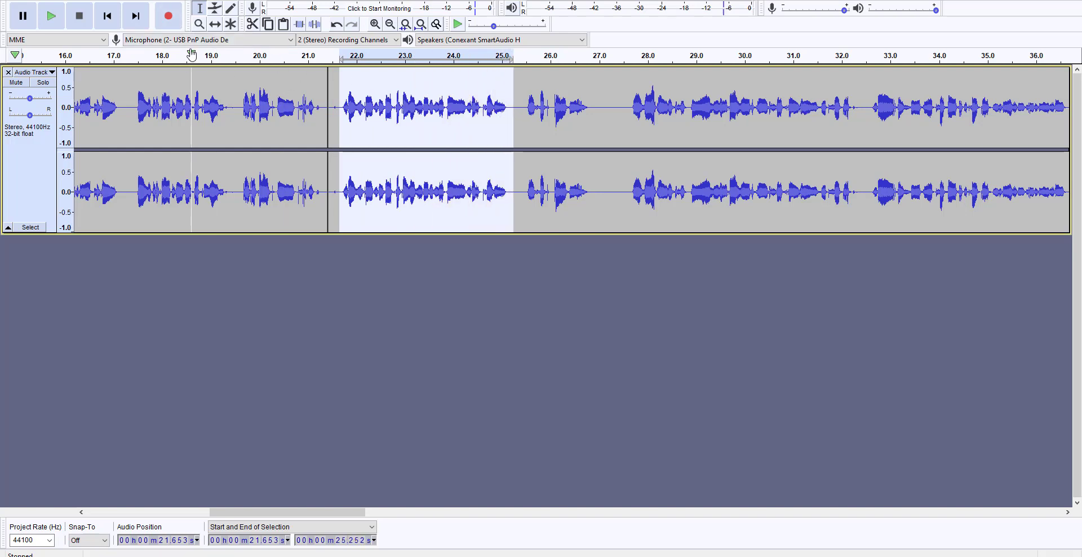
{"action": "left_click", "coordinate": [171, 19]}
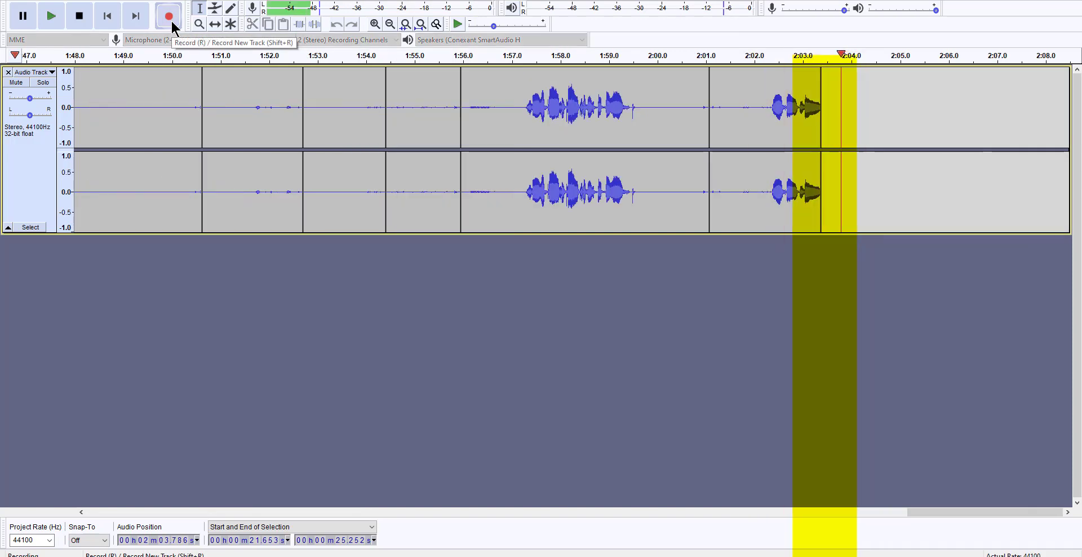
{"action": "left_click", "coordinate": [88, 15]}
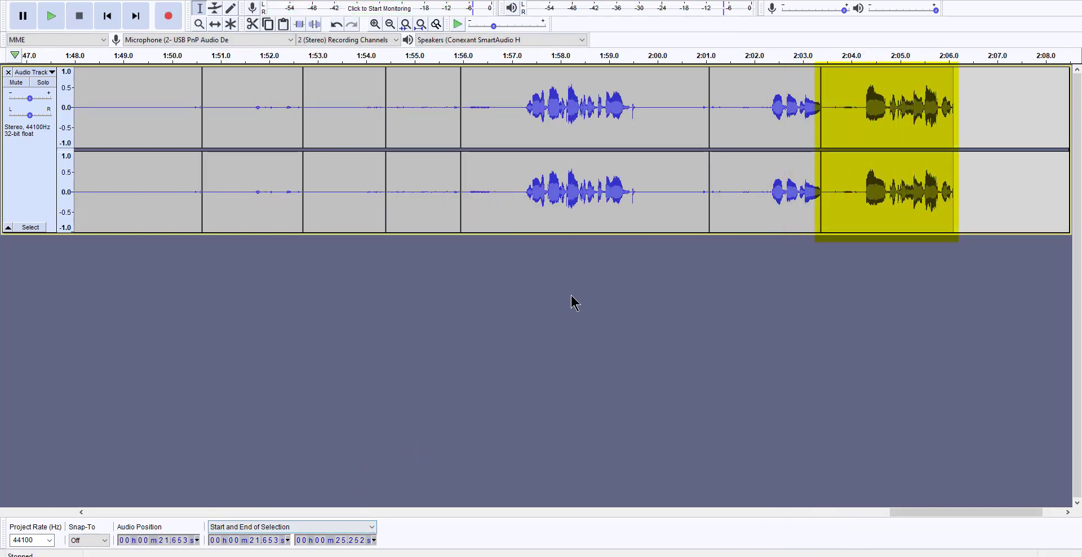
Delete the trial takes between about 1:56.5 and 2:06.3 at the end of the track
{"action": "left_click_drag", "start_coordinate": [487, 131], "coordinate": [952, 153]}
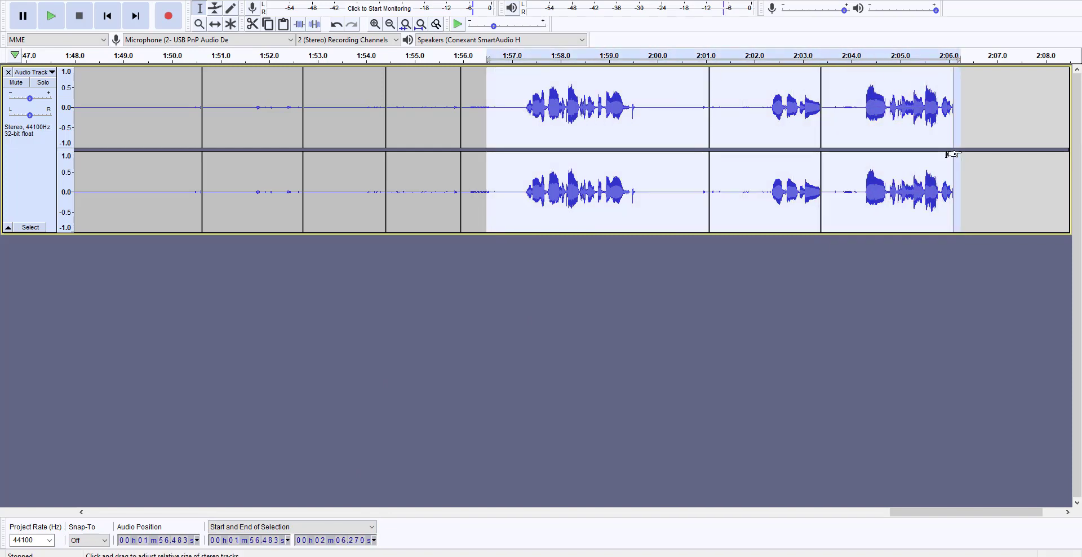
{"action": "key", "text": "Delete"}
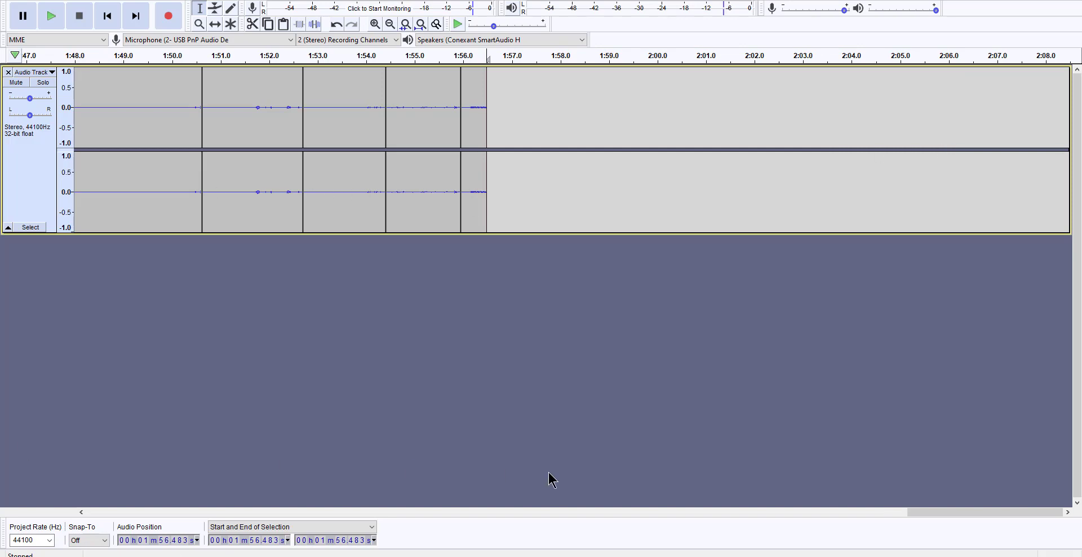
Play back the sentence from about 21.7 s to 25.3 s and record a new take of it at the end of the track
{"action": "left_click_drag", "start_coordinate": [922, 512], "coordinate": [219, 480]}
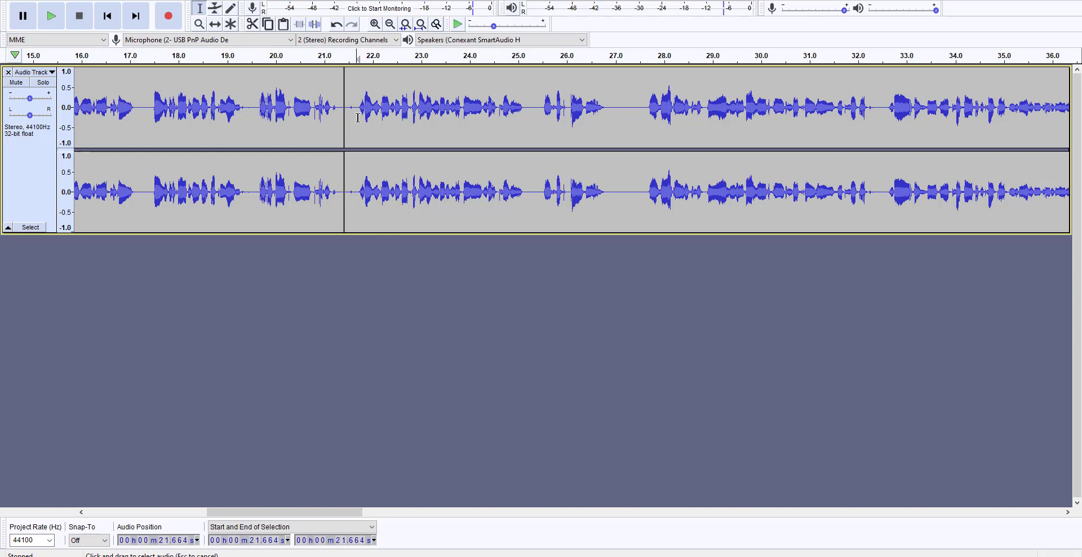
{"action": "left_click_drag", "start_coordinate": [356, 118], "coordinate": [534, 116]}
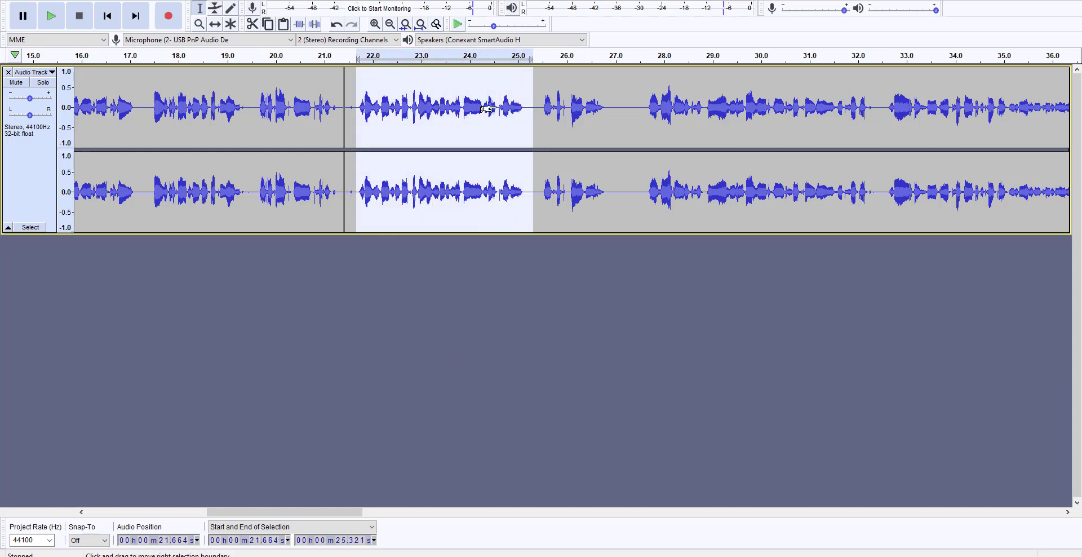
{"action": "left_click", "coordinate": [55, 21]}
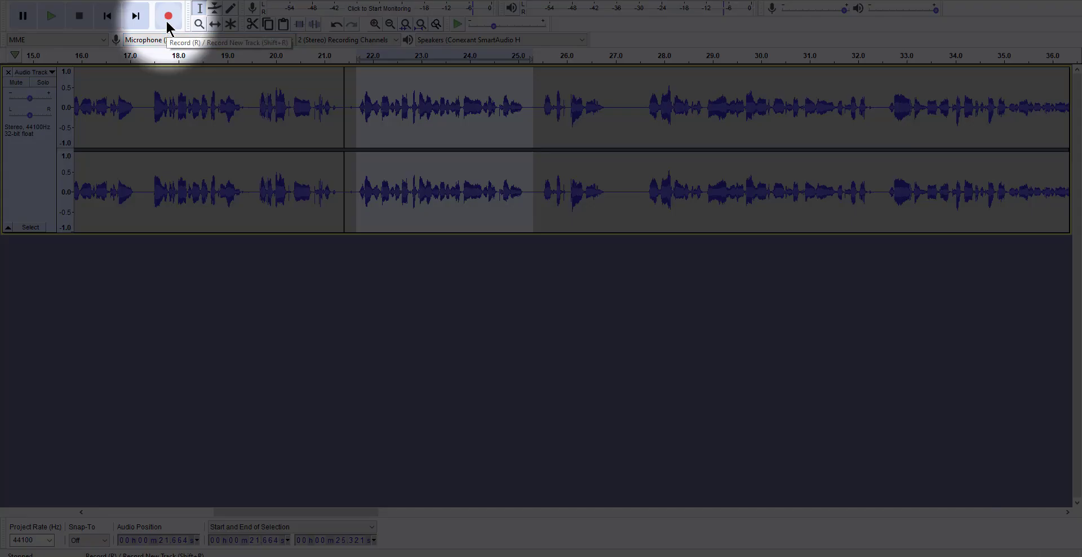
{"action": "left_click", "coordinate": [168, 22]}
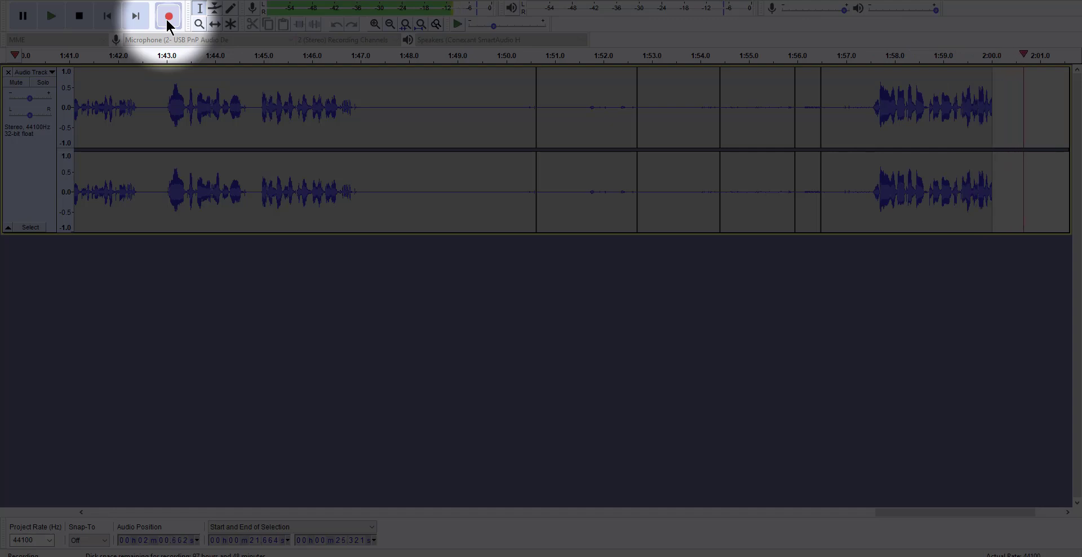
{"action": "left_click", "coordinate": [81, 17]}
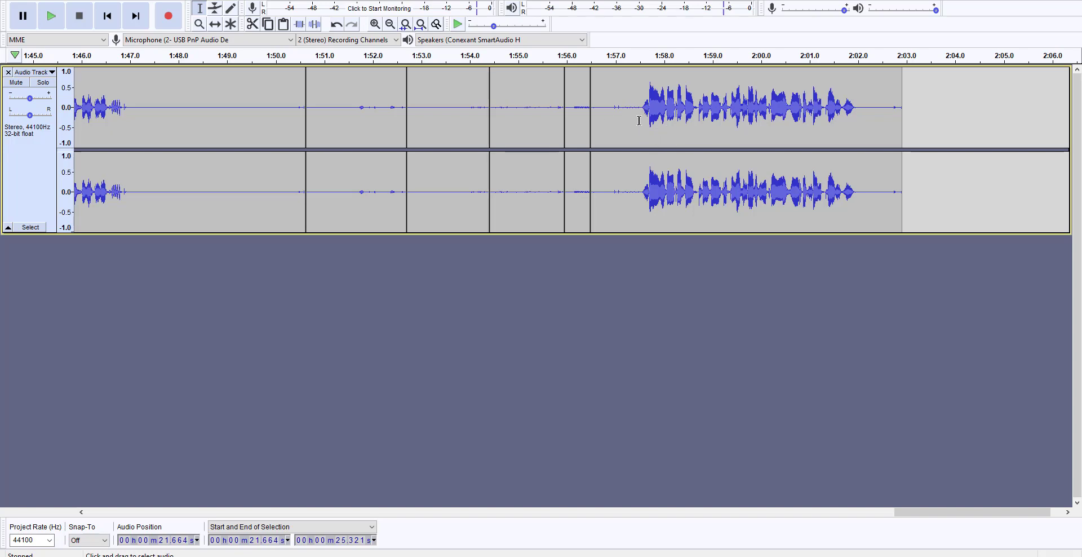
Cut the new take, from about 1:57.5 to 2:02.0, out of the end of the track
{"action": "left_click_drag", "start_coordinate": [639, 120], "coordinate": [860, 146]}
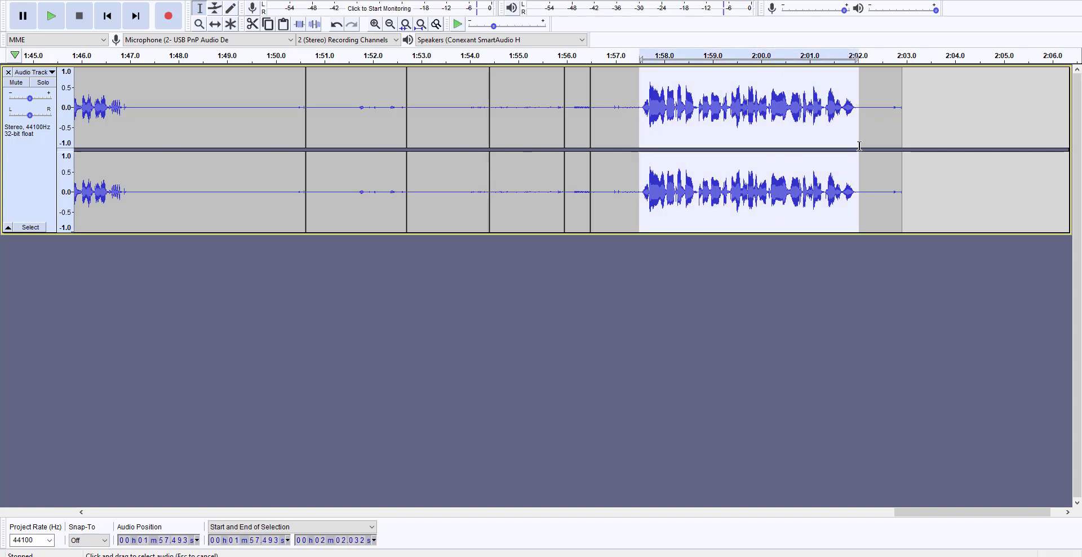
{"action": "left_click", "coordinate": [33, 2]}
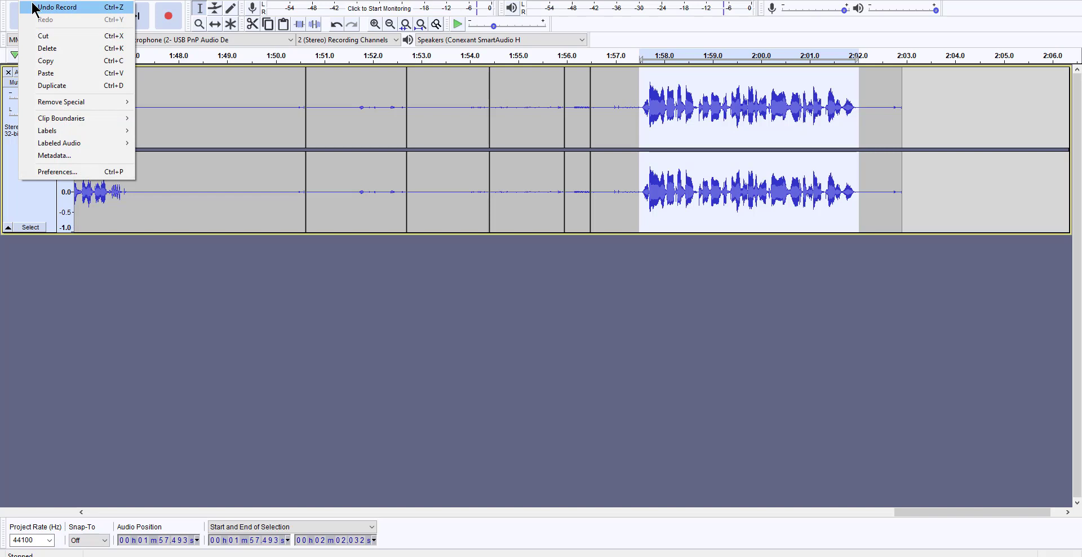
{"action": "left_click", "coordinate": [44, 36]}
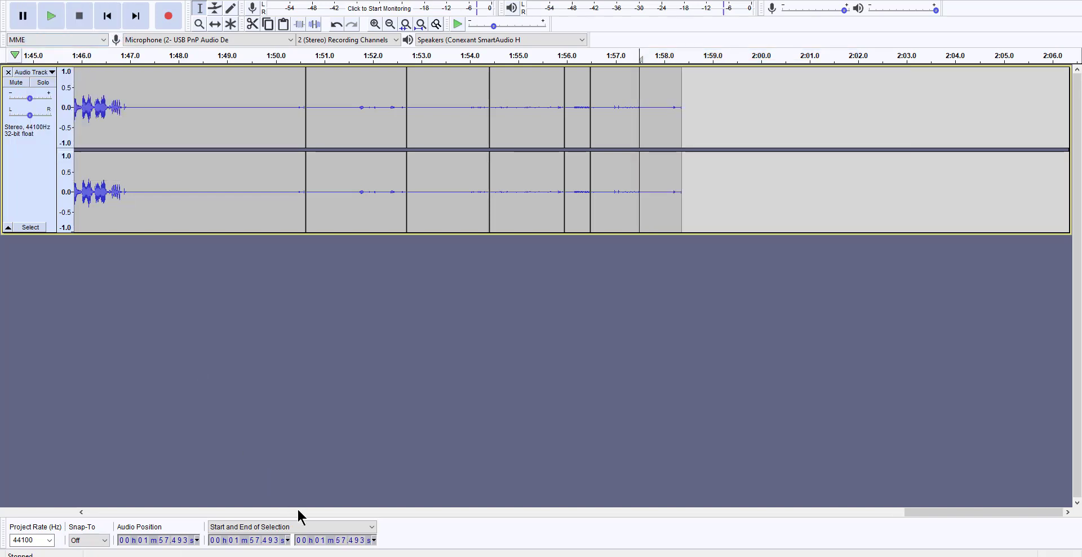
Paste the cut take at about 21.58 s, in the silence just before the original sentence
{"action": "left_click_drag", "start_coordinate": [986, 512], "coordinate": [266, 505]}
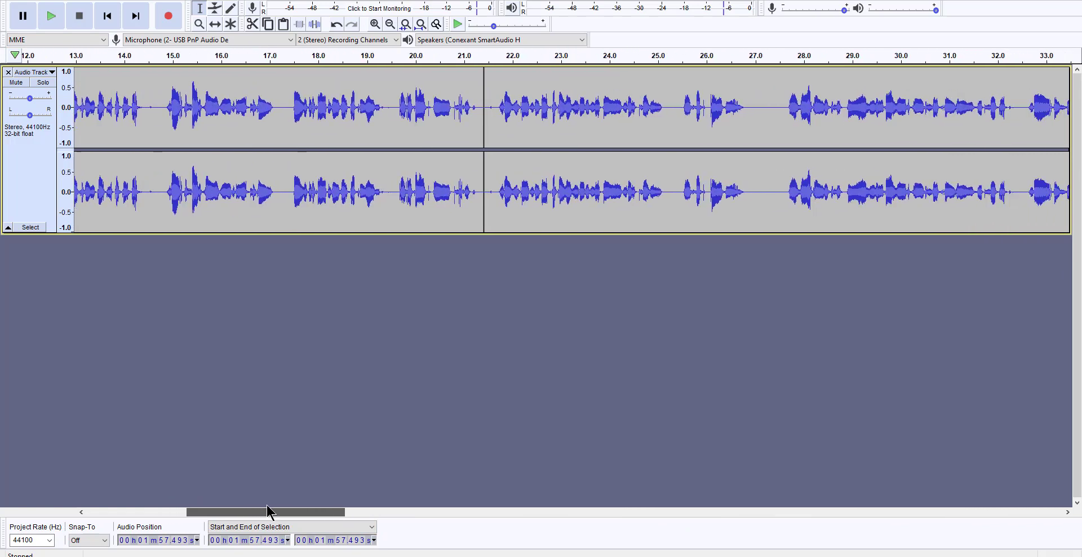
{"action": "left_click", "coordinate": [509, 138]}
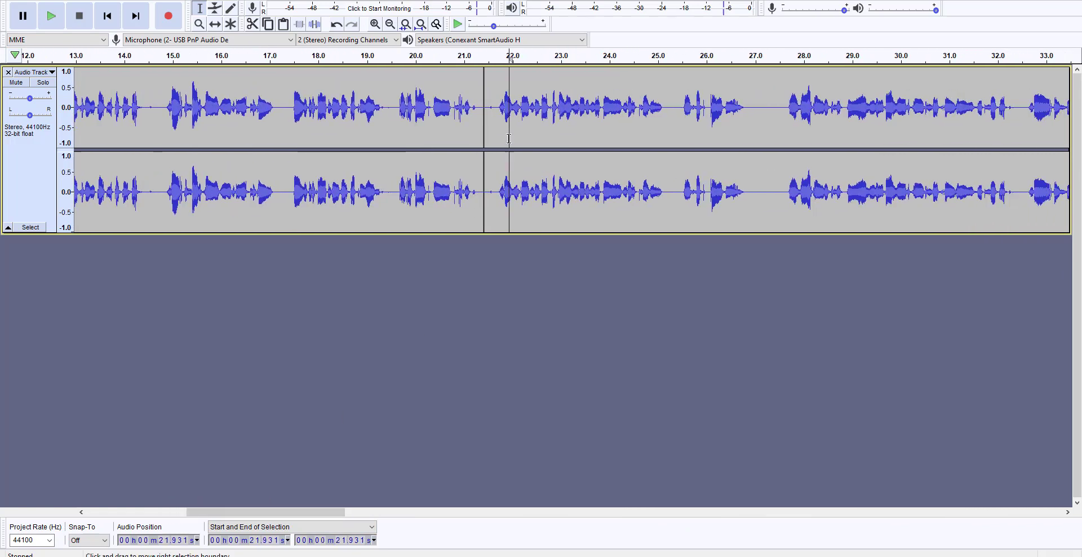
{"action": "left_click", "coordinate": [493, 115]}
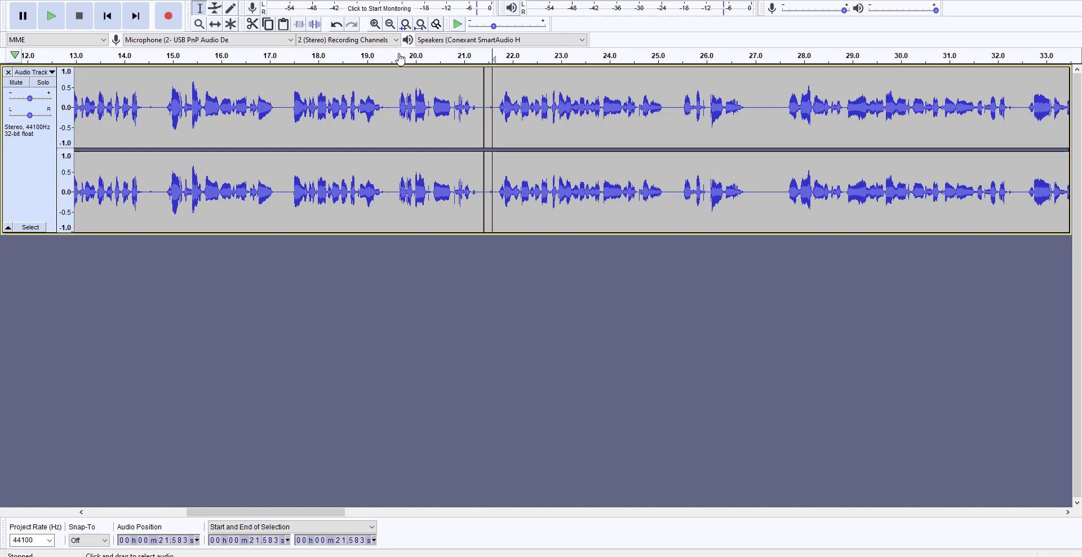
{"action": "left_click", "coordinate": [35, 2]}
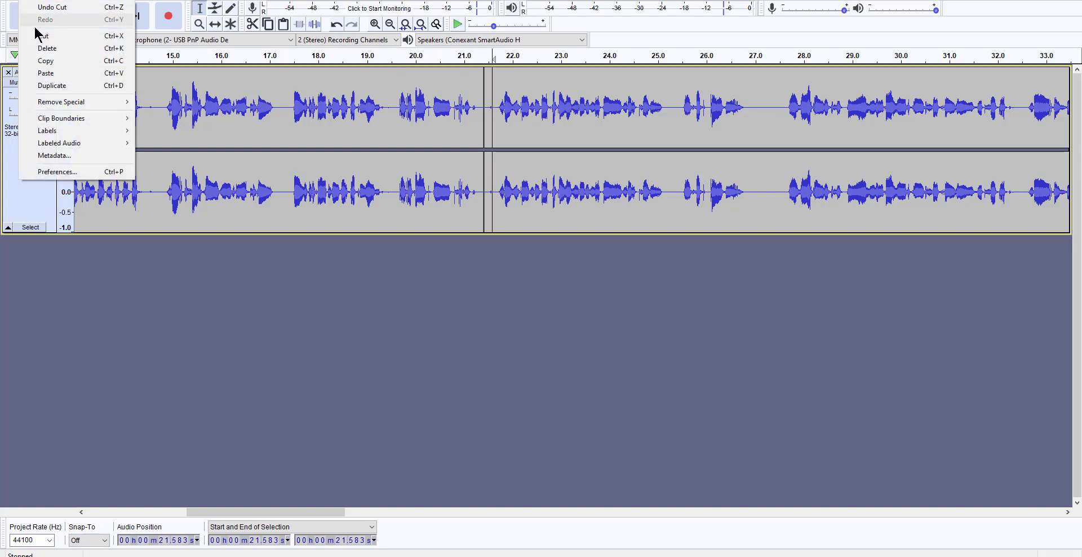
{"action": "left_click", "coordinate": [46, 72]}
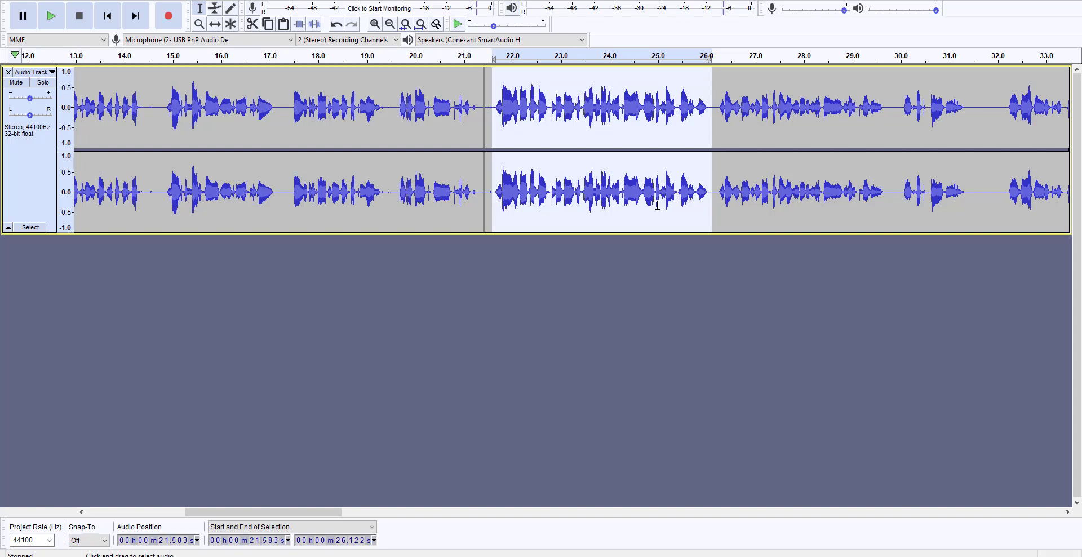
Delete the original sentence following the pasted take, from about 26.2 s to 29.8 s
{"action": "left_click", "coordinate": [746, 105]}
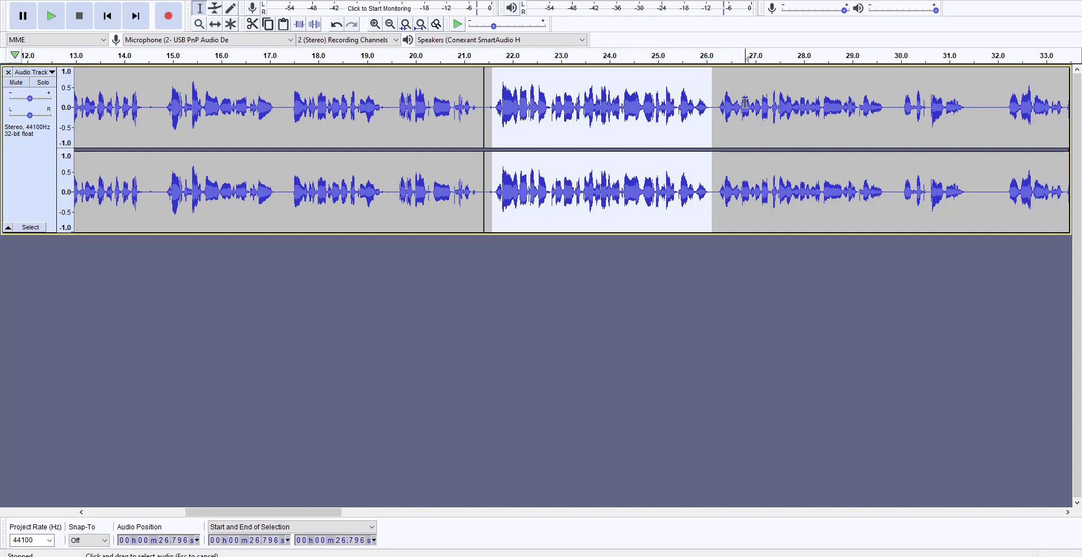
{"action": "left_click_drag", "start_coordinate": [715, 102], "coordinate": [889, 102]}
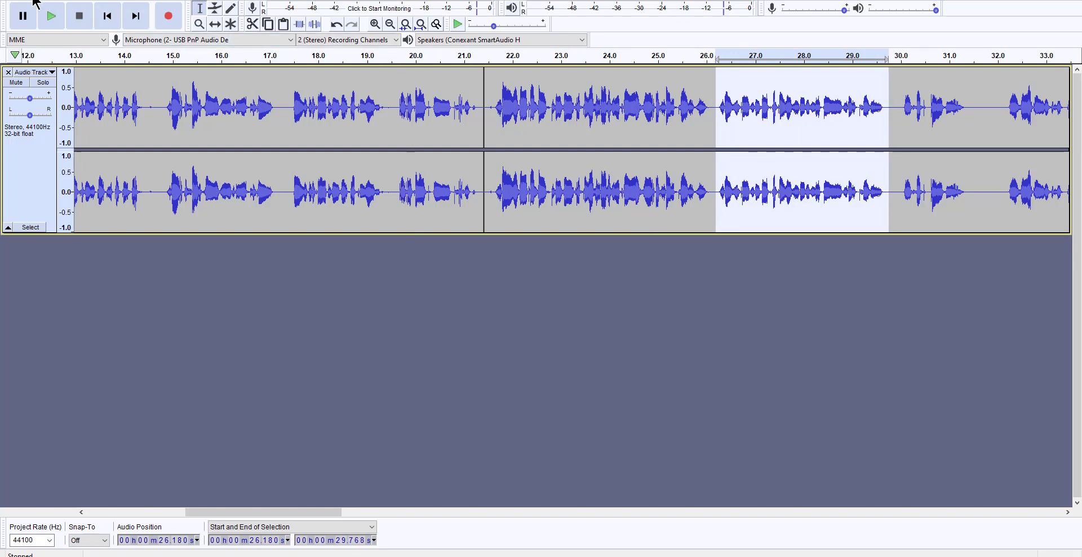
{"action": "key", "text": "Delete"}
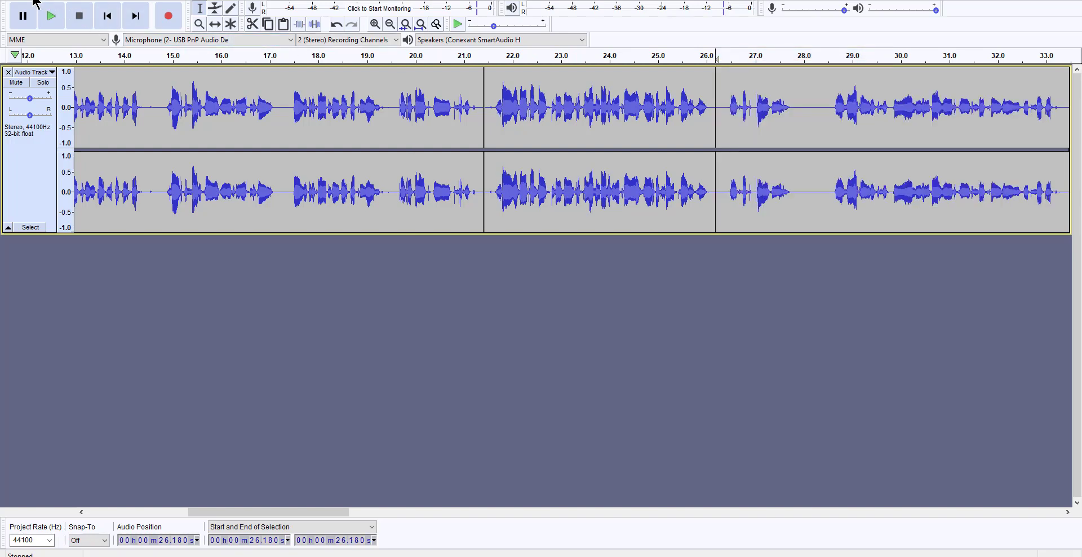
Play the track from about 21.56 s to check the replaced sentence, and stop playback after it
{"action": "left_click", "coordinate": [491, 91]}
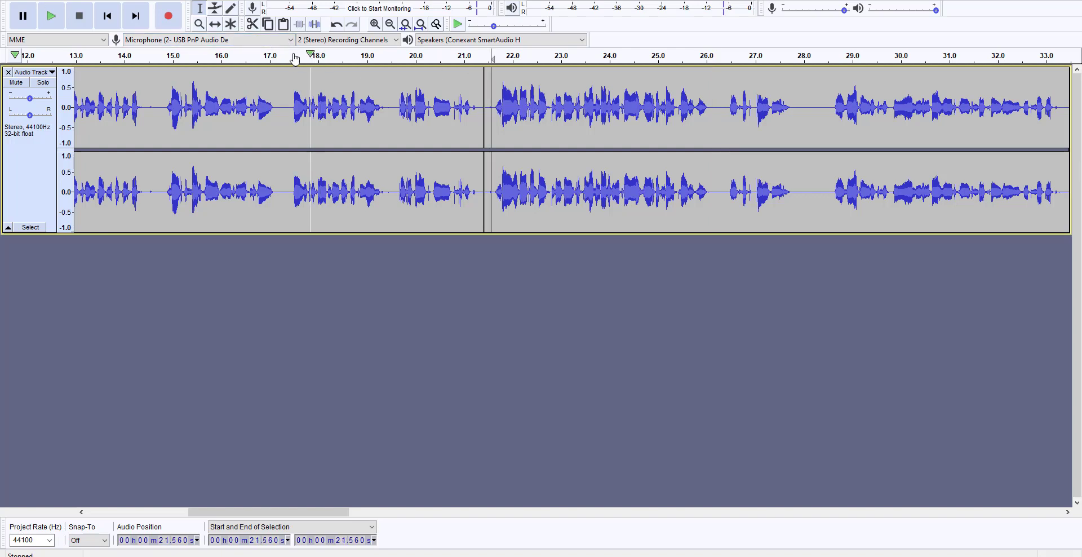
{"action": "left_click", "coordinate": [52, 17]}
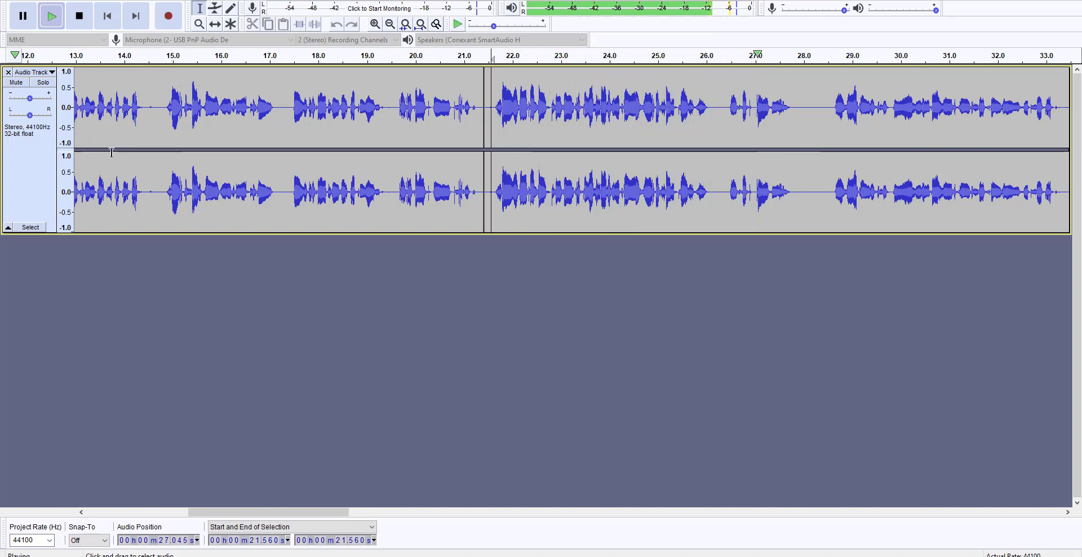
{"action": "left_click", "coordinate": [79, 21]}
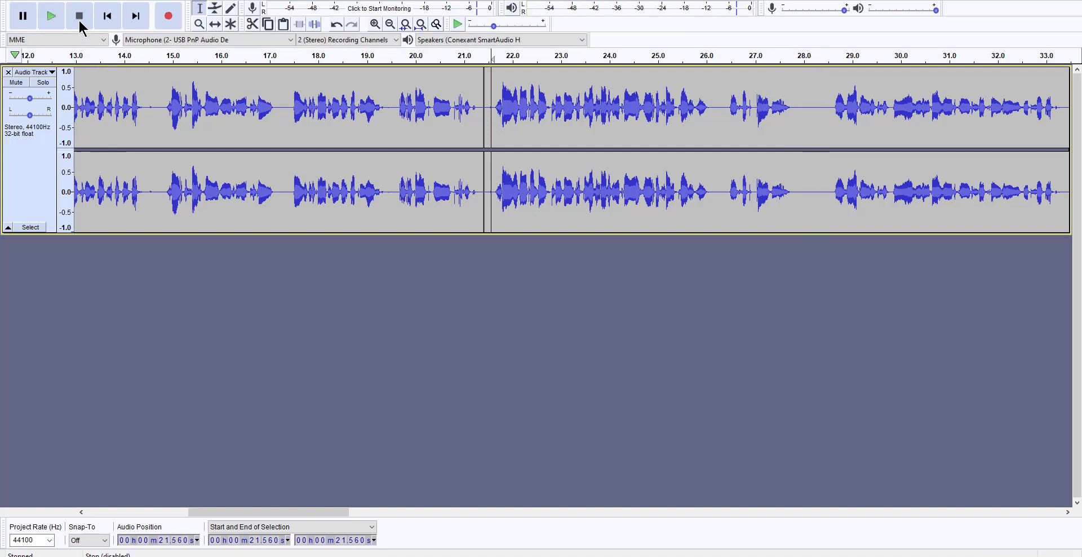